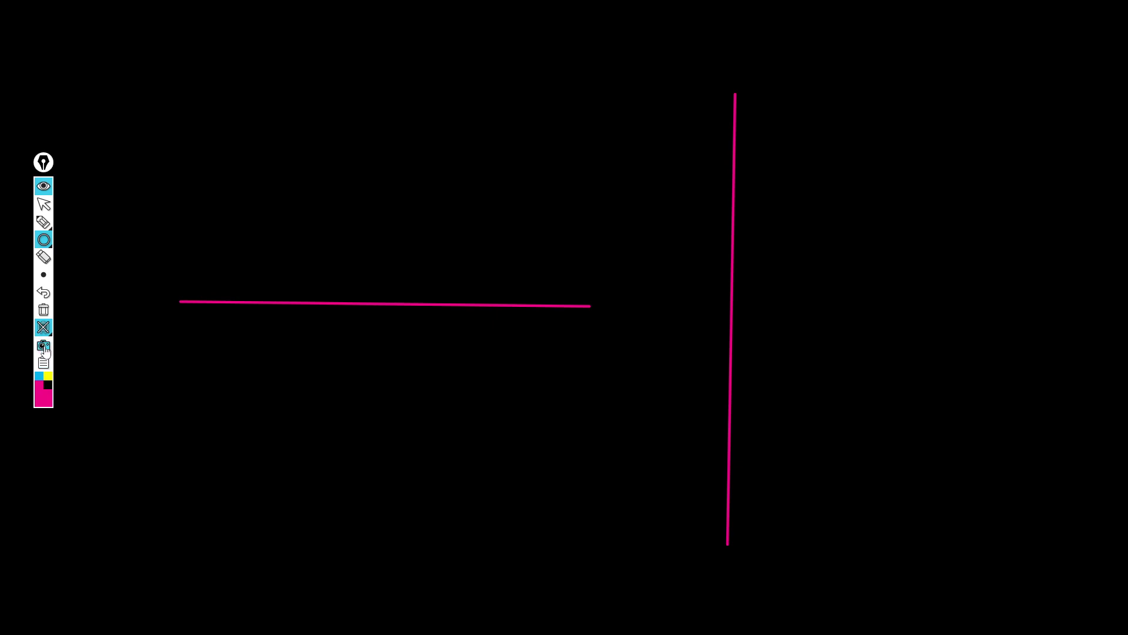
- Clear both magenta annotation strokes from the screen with the trash button
{"action": "left_click", "coordinate": [44, 312]}
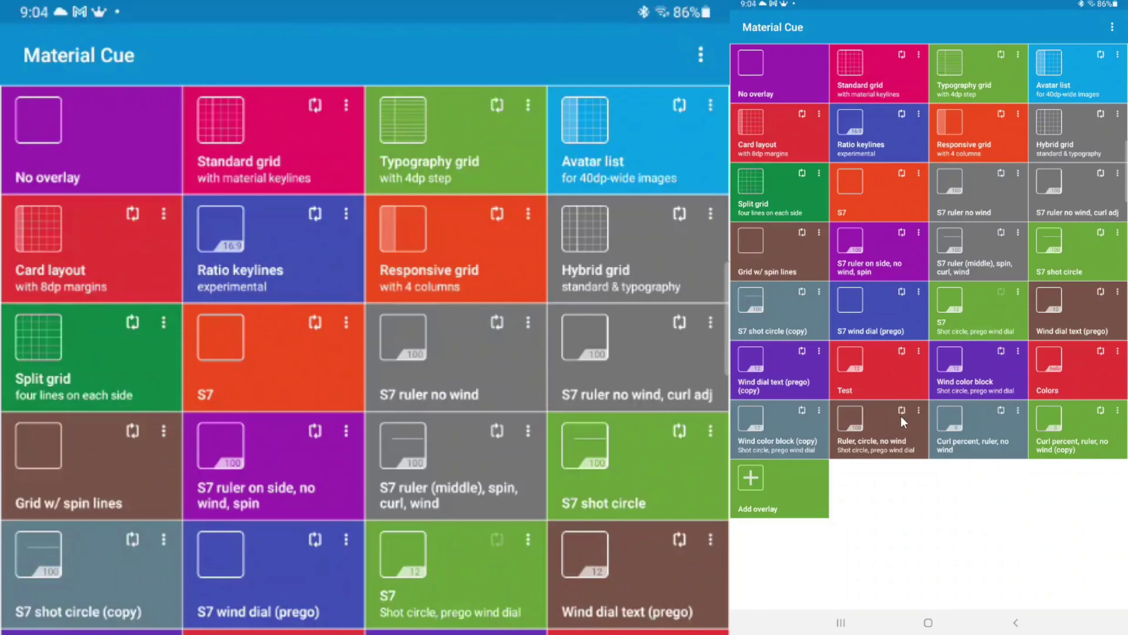
{"action": "left_click", "coordinate": [347, 539]}
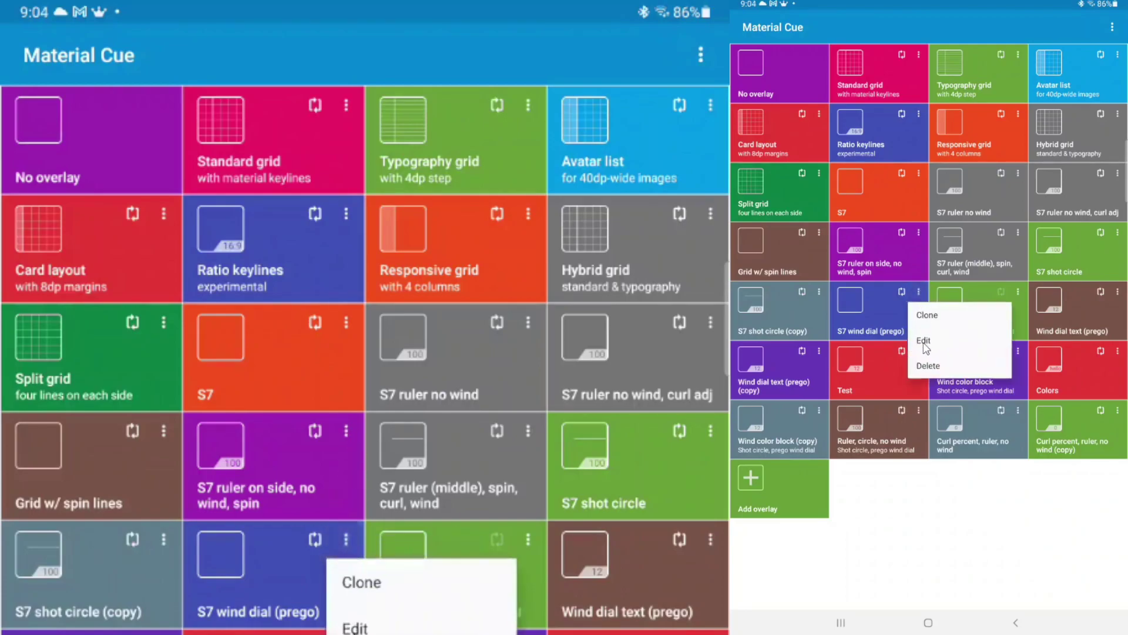
{"action": "left_click", "coordinate": [355, 627]}
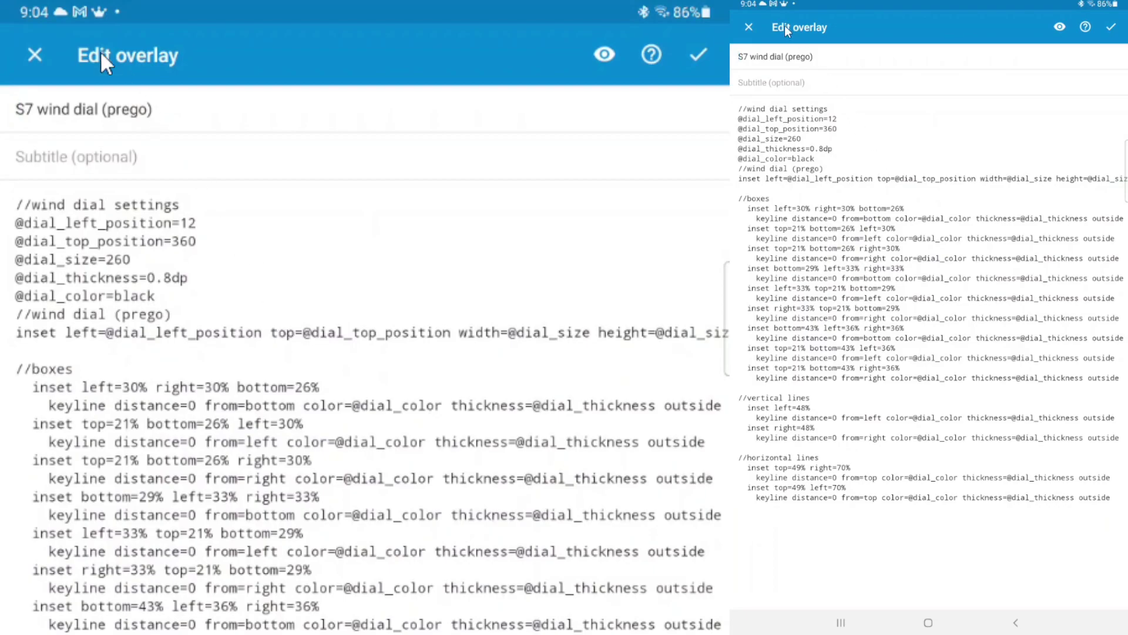
{"action": "left_click", "coordinate": [749, 26]}
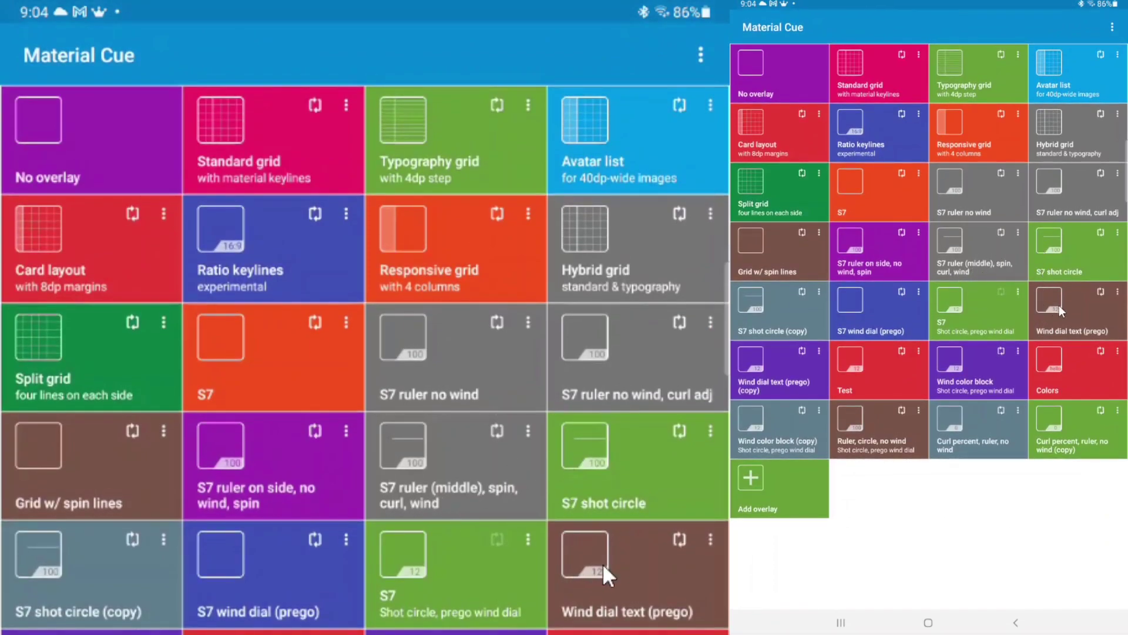
{"action": "left_click", "coordinate": [1018, 353]}
{"action": "left_click", "coordinate": [1022, 400]}
{"action": "scroll", "coordinate": [892, 323], "scroll_direction": "down", "scroll_amount": 10}
{"action": "scroll", "coordinate": [892, 323], "scroll_direction": "down", "scroll_amount": 20}
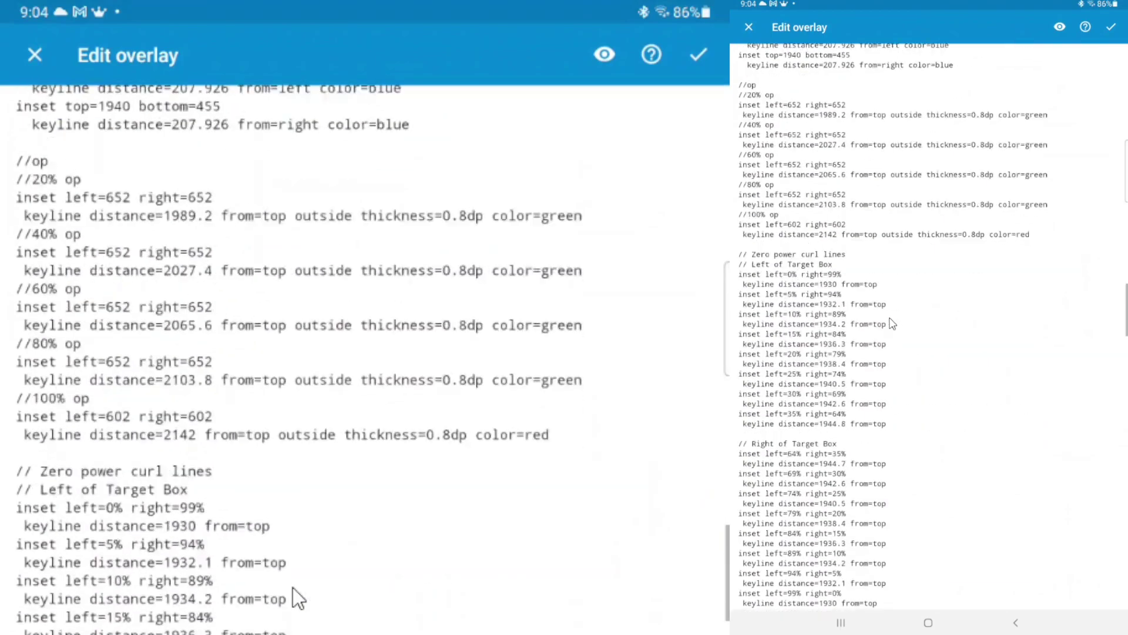
{"action": "scroll", "coordinate": [892, 323], "scroll_direction": "down", "scroll_amount": 10}
{"action": "scroll", "coordinate": [892, 323], "scroll_direction": "up", "scroll_amount": 11}
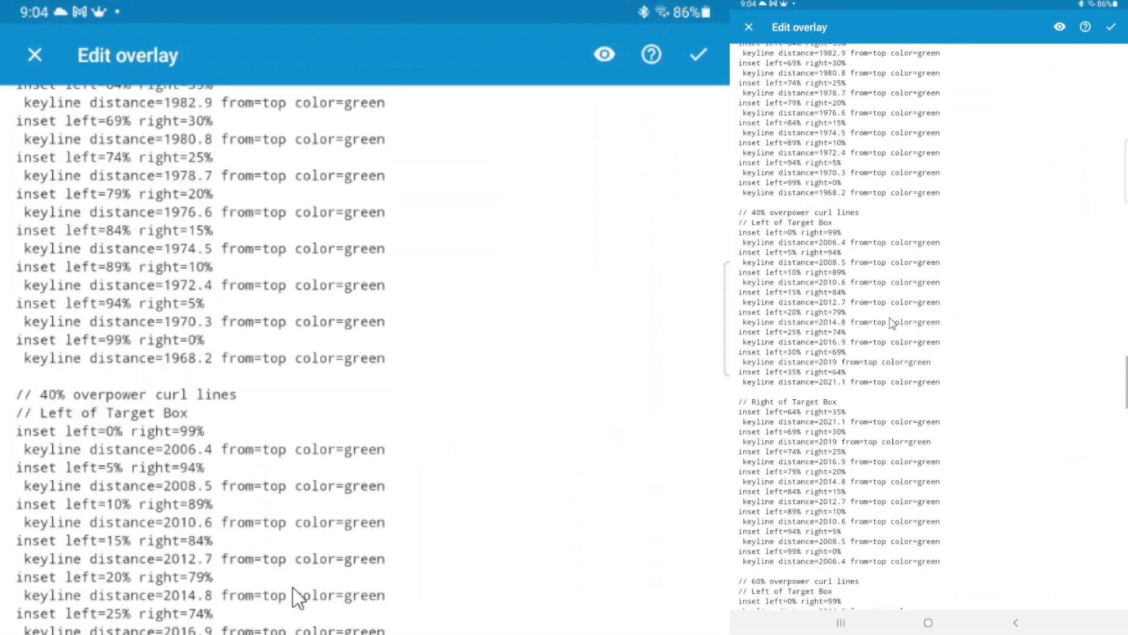
{"action": "left_click", "coordinate": [750, 28]}
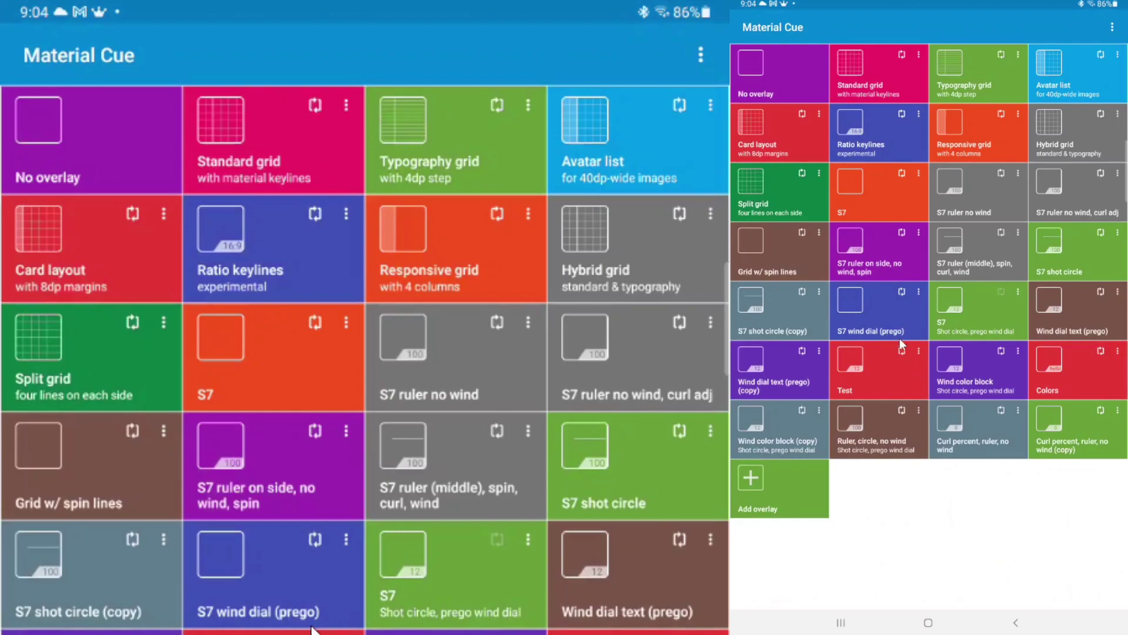
{"action": "left_click", "coordinate": [862, 310]}
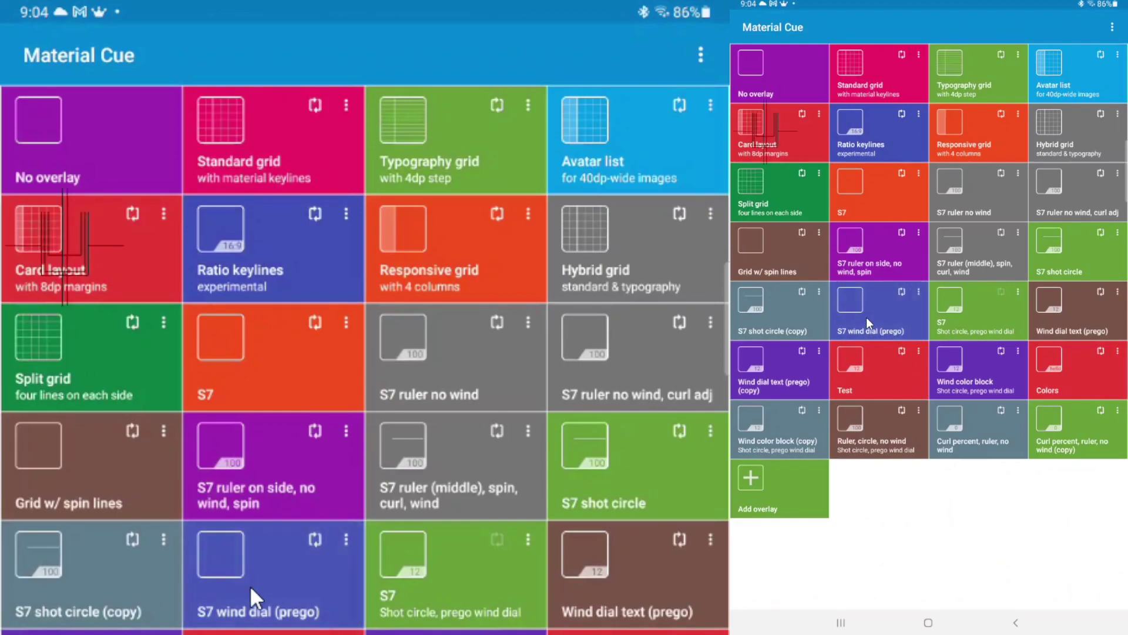
{"action": "left_click", "coordinate": [986, 373]}
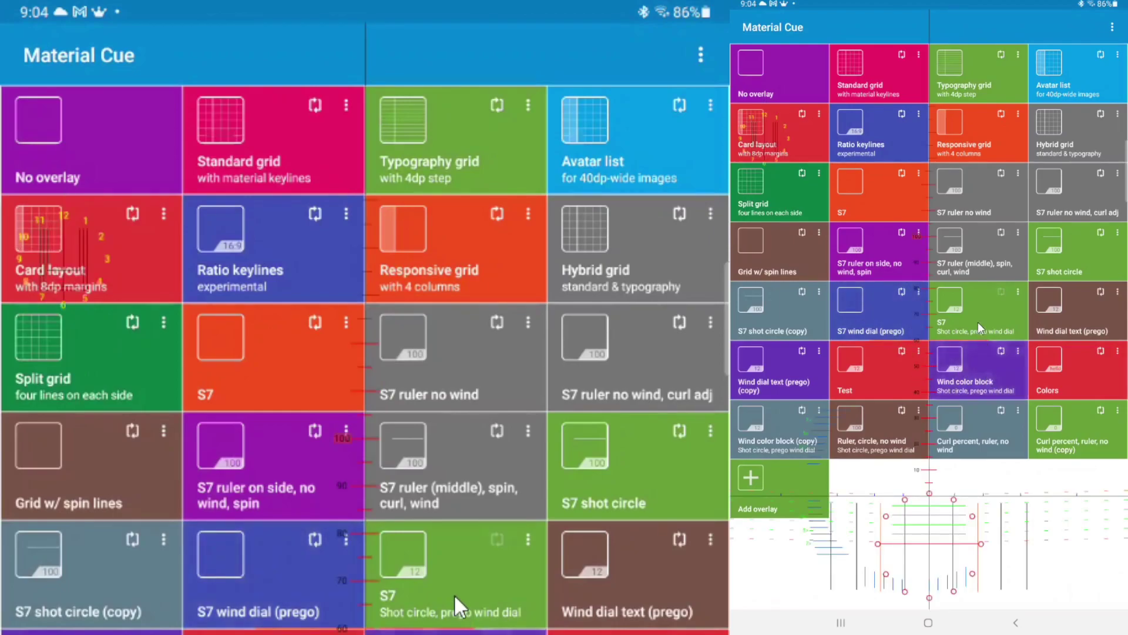
{"action": "left_click", "coordinate": [970, 252]}
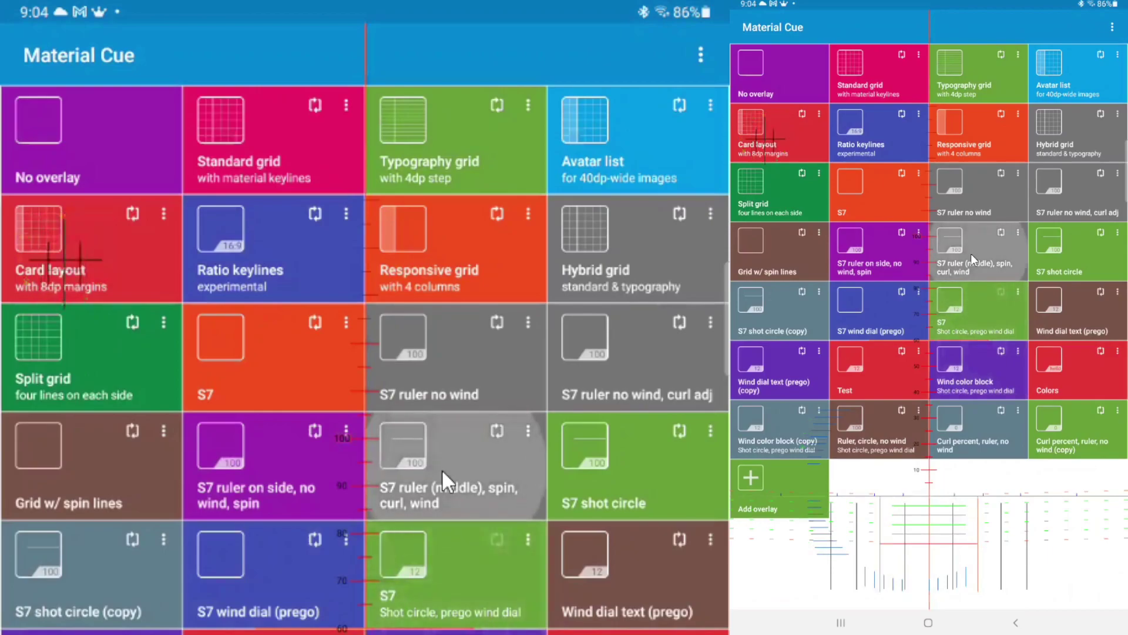
{"action": "left_click", "coordinate": [868, 330]}
{"action": "left_click", "coordinate": [781, 389]}
{"action": "left_click", "coordinate": [895, 376]}
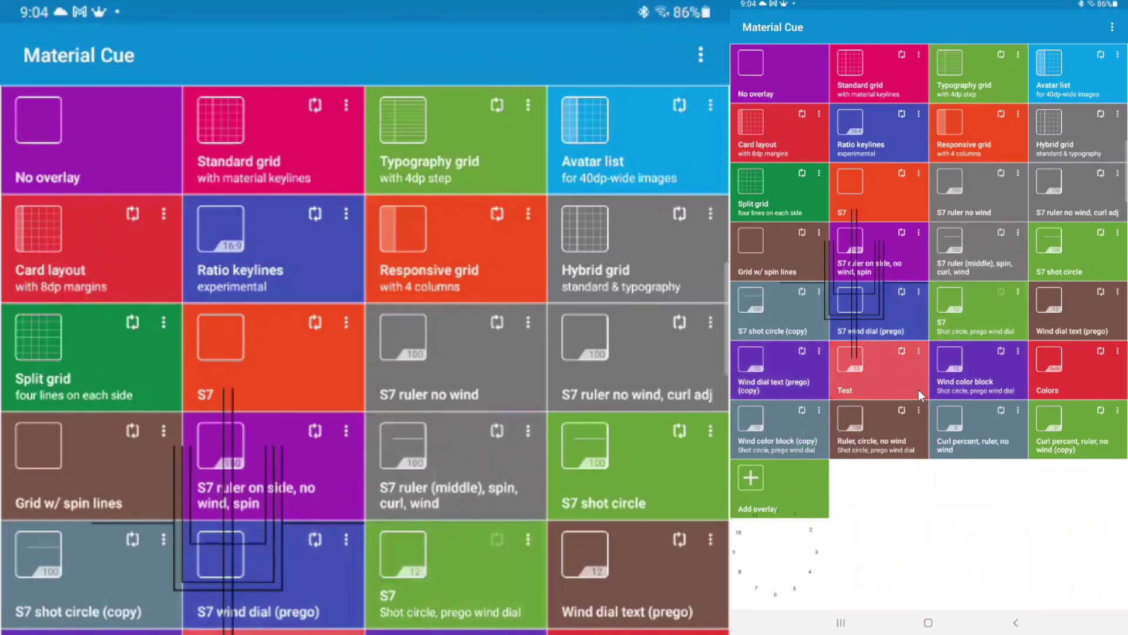
{"action": "left_click", "coordinate": [999, 394]}
{"action": "left_click", "coordinate": [1069, 421]}
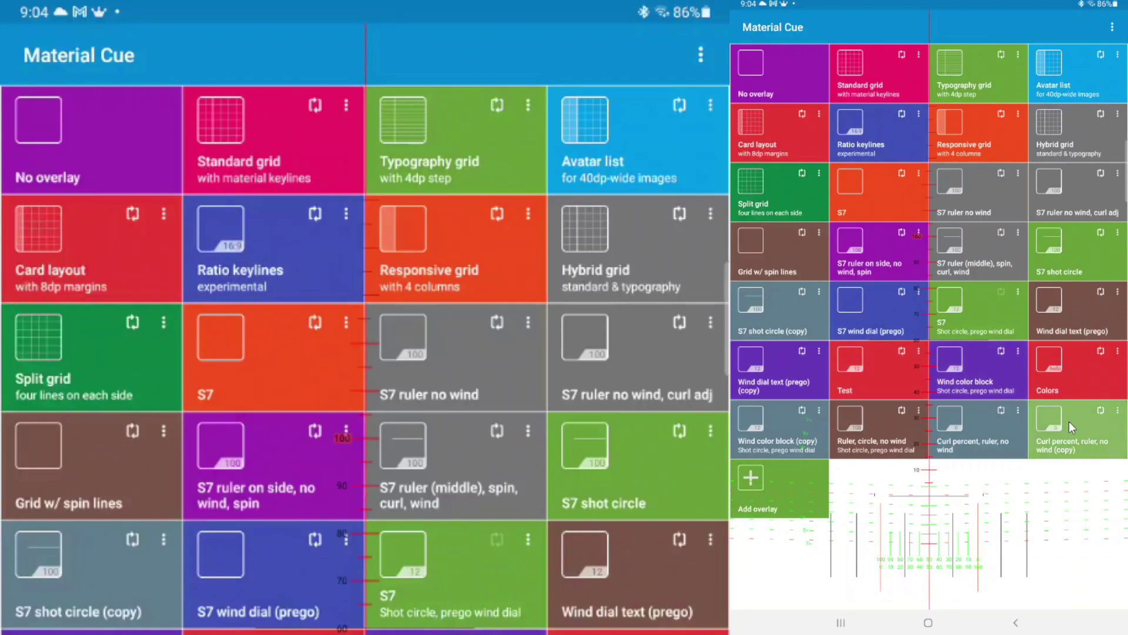
{"action": "left_click", "coordinate": [955, 423]}
{"action": "left_click", "coordinate": [872, 424]}
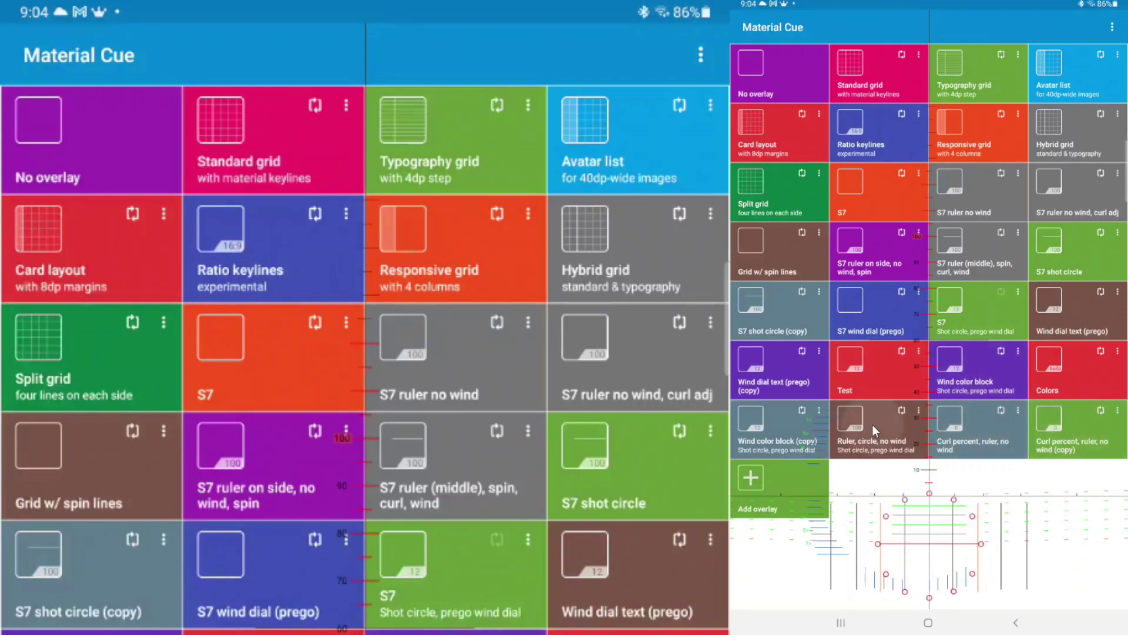
{"action": "left_click", "coordinate": [796, 422]}
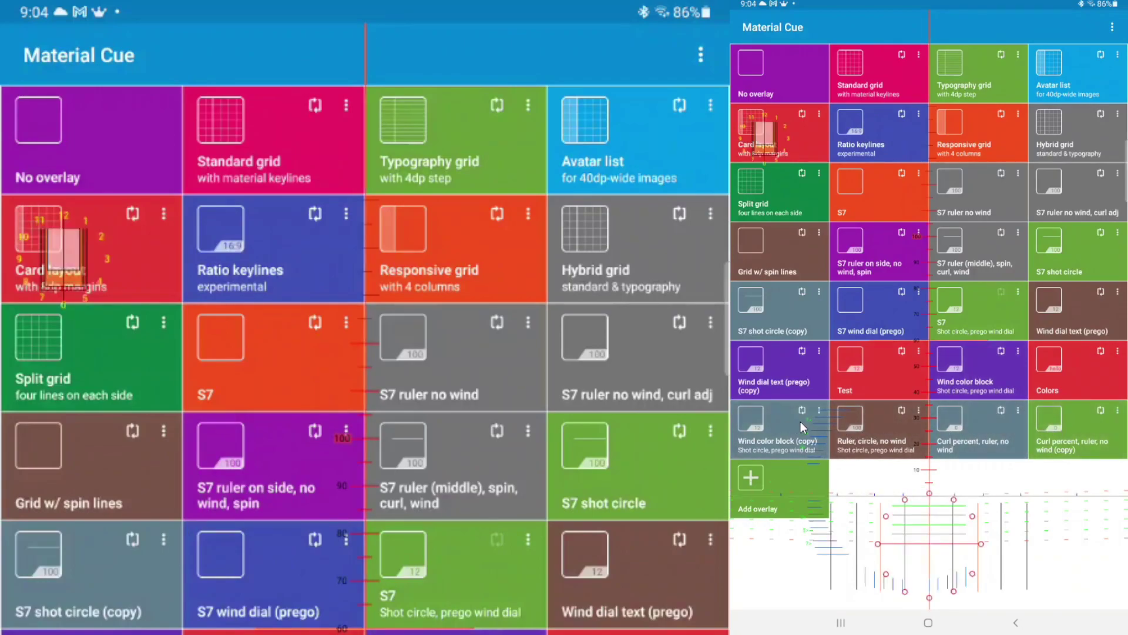
{"action": "left_click", "coordinate": [777, 63]}
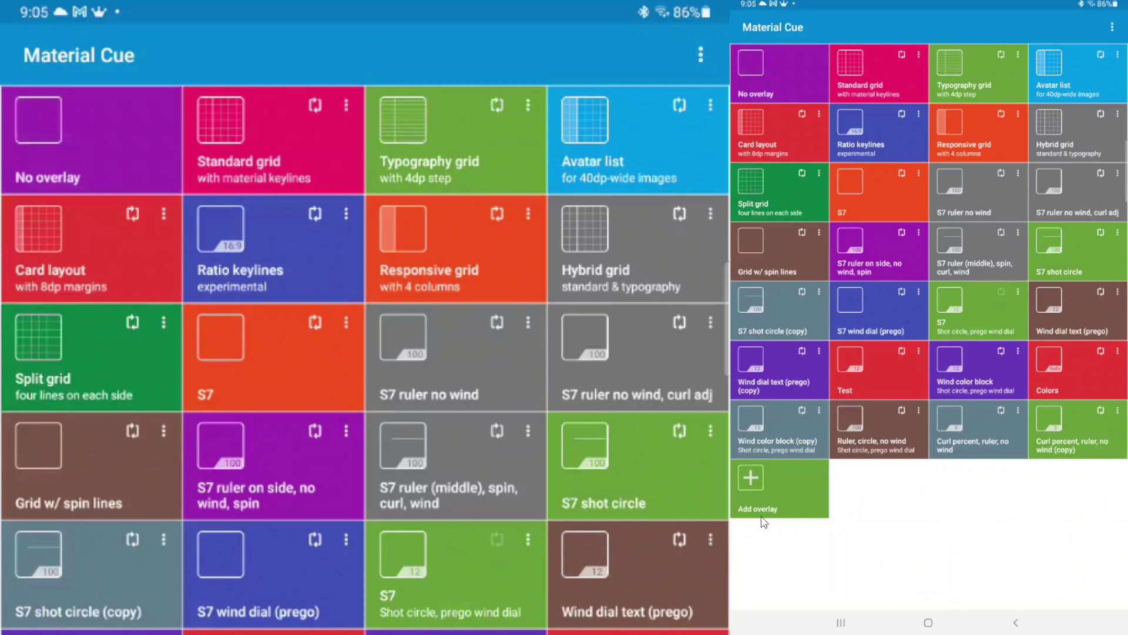
- Create a new overlay titled 'First Grid' with the subtitle 'This is a second line'
{"action": "left_click", "coordinate": [750, 478]}
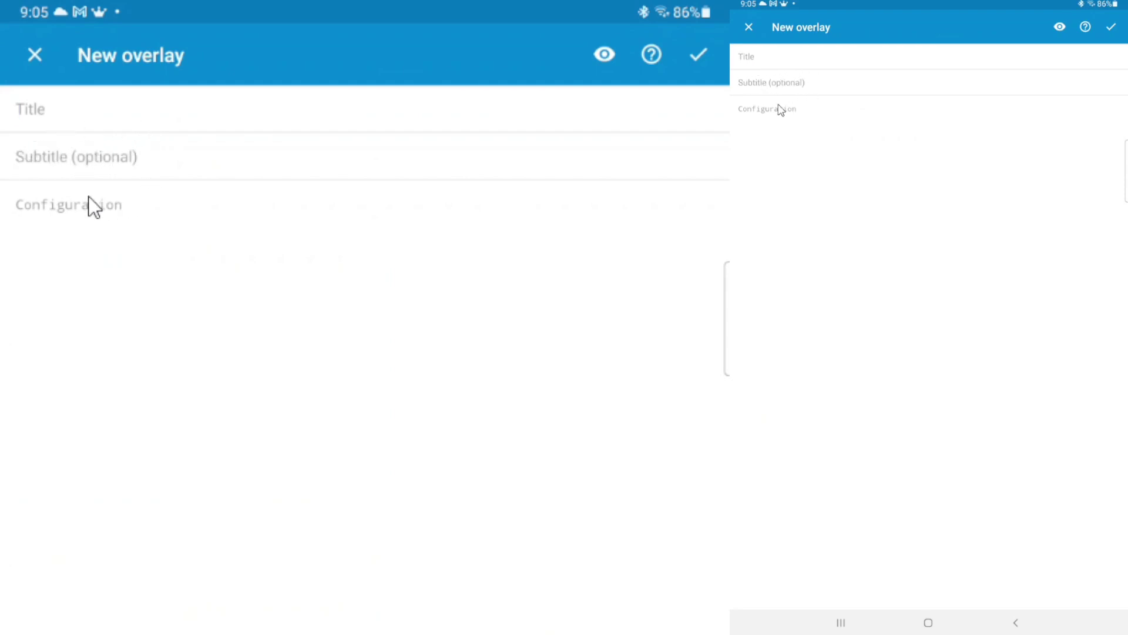
{"action": "left_click", "coordinate": [114, 117]}
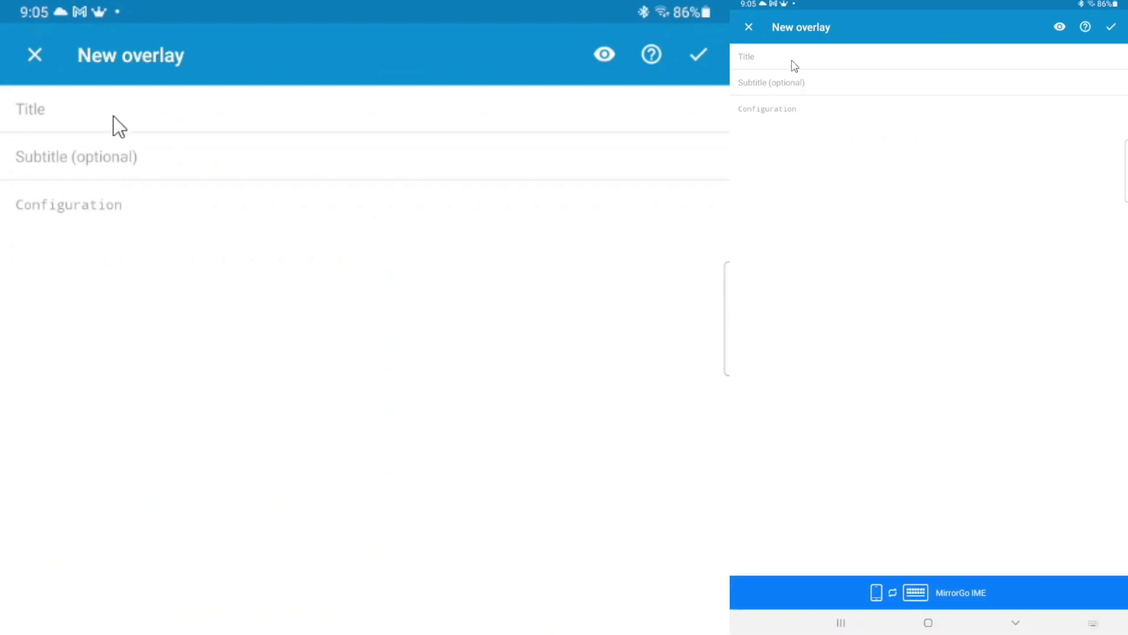
{"action": "type", "text": "First Gri"}
{"action": "key", "text": "BackSpace"}
{"action": "type", "text": "rid"}
{"action": "key", "text": "Tab"}
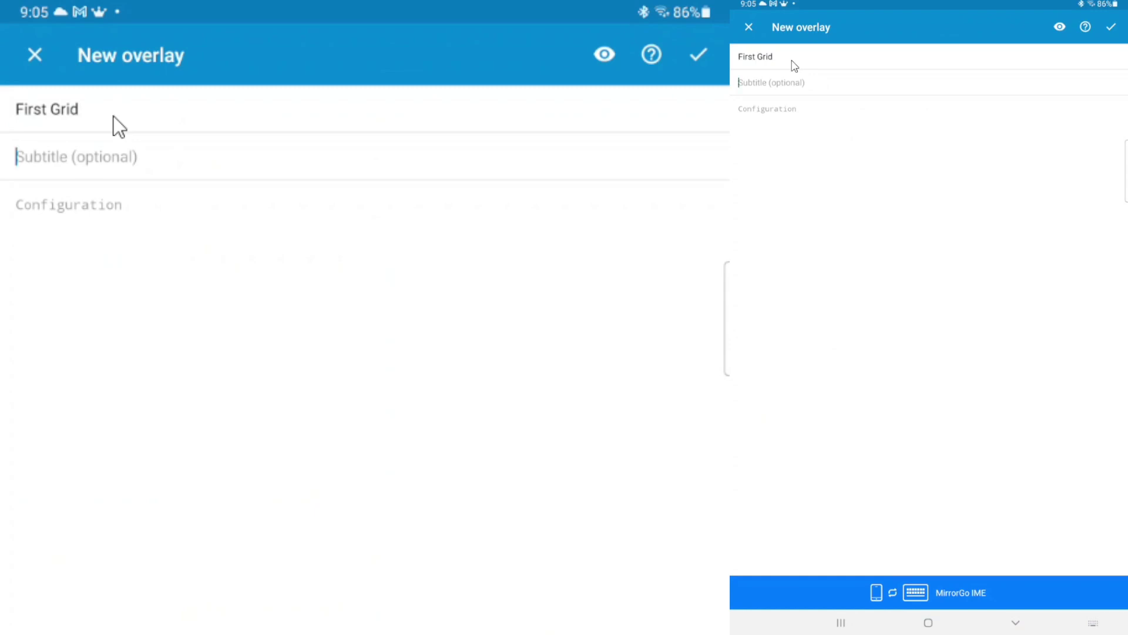
{"action": "type", "text": "This is "}
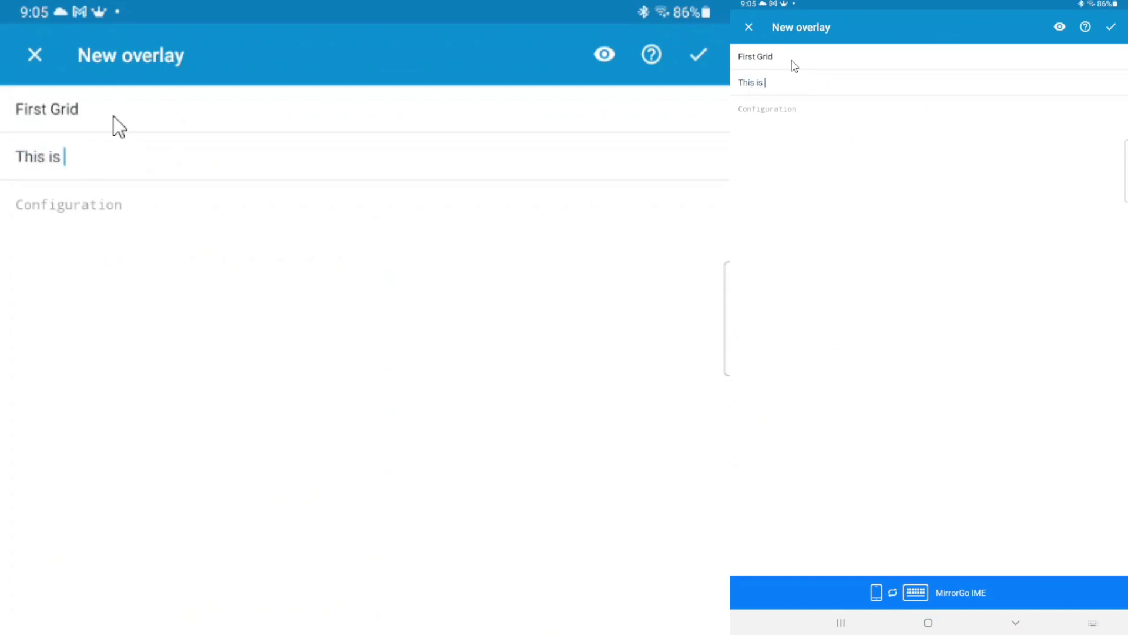
{"action": "type", "text": "a second line"}
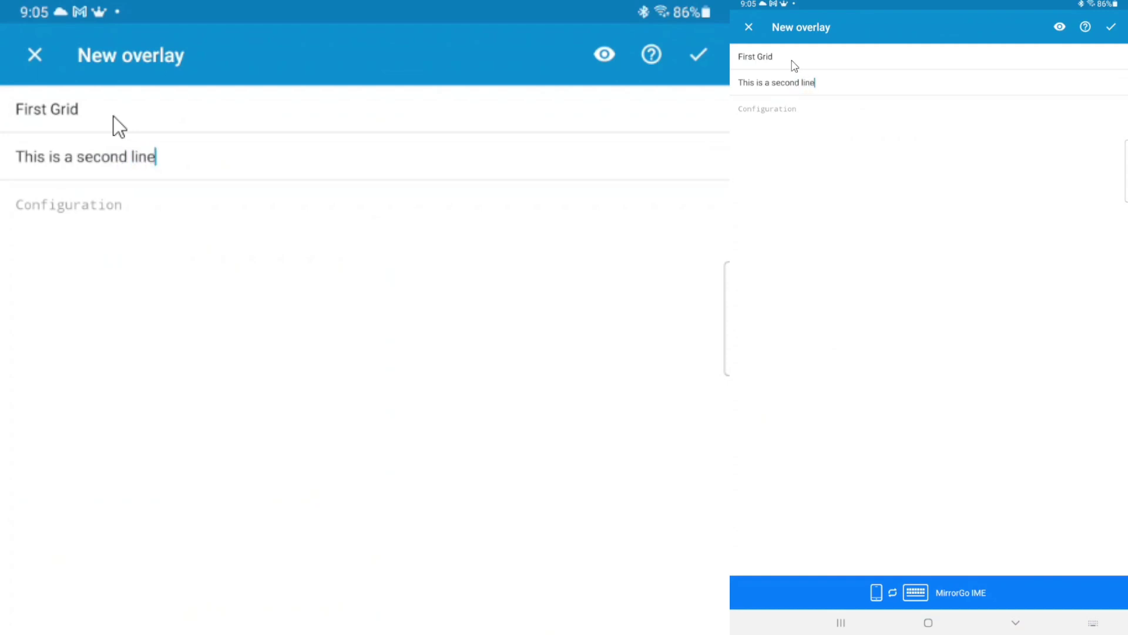
{"action": "left_click", "coordinate": [126, 220]}
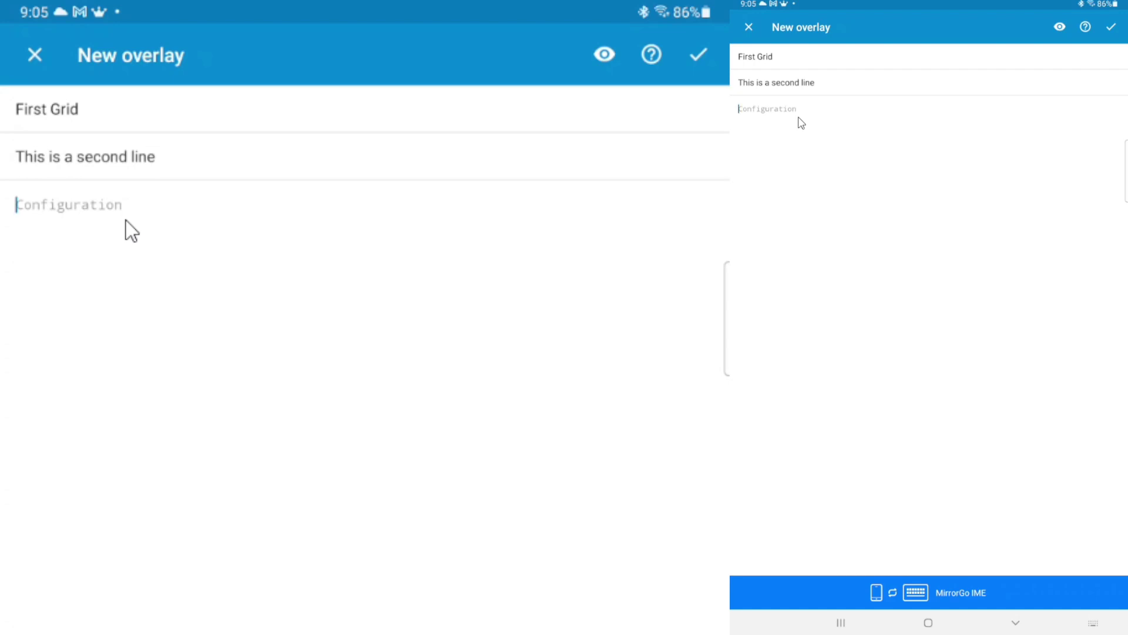
- Enter '//this is a comment line' as the overlay's configuration
{"action": "type", "text": "//"}
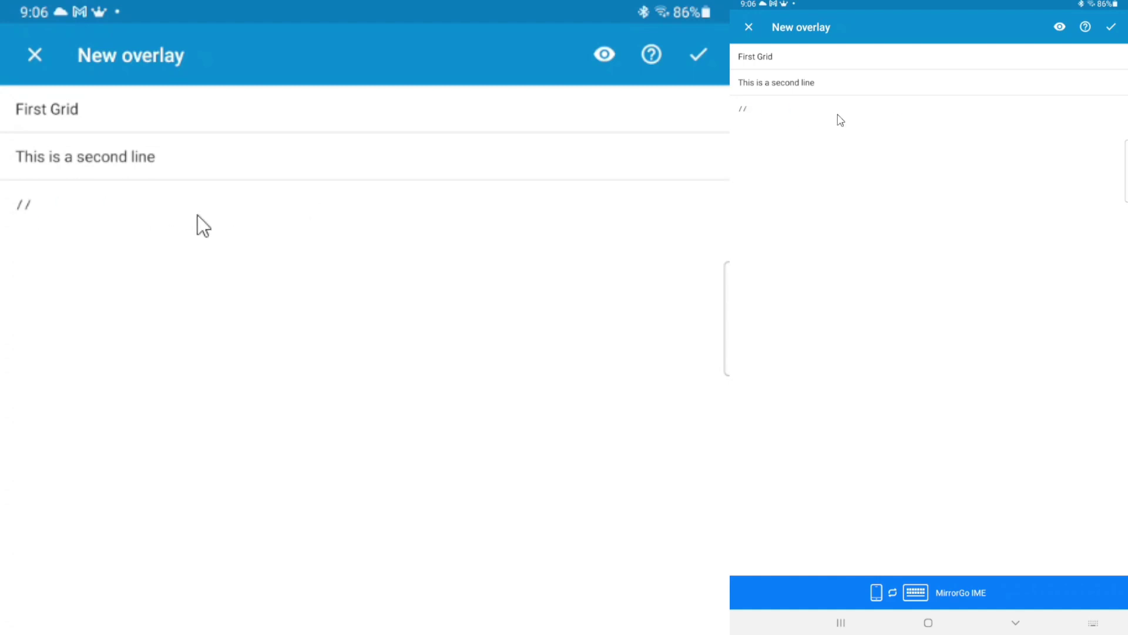
{"action": "type", "text": "this is a comment line"}
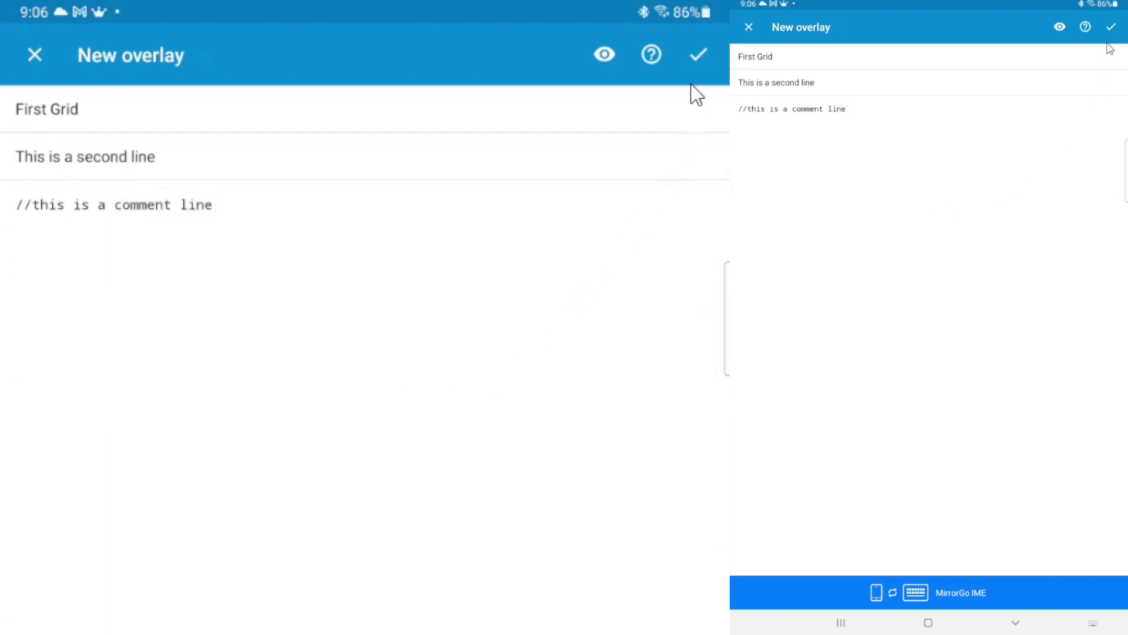
- Save the First Grid overlay and show its Clone, Edit, Delete options
{"action": "left_click", "coordinate": [703, 56]}
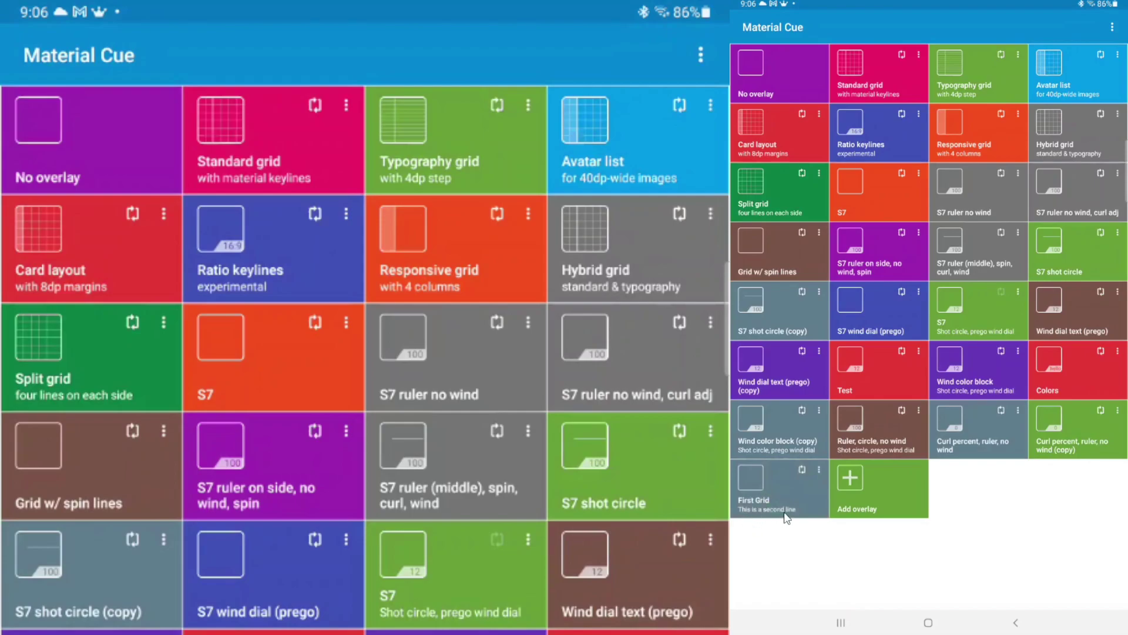
{"action": "left_click", "coordinate": [819, 468]}
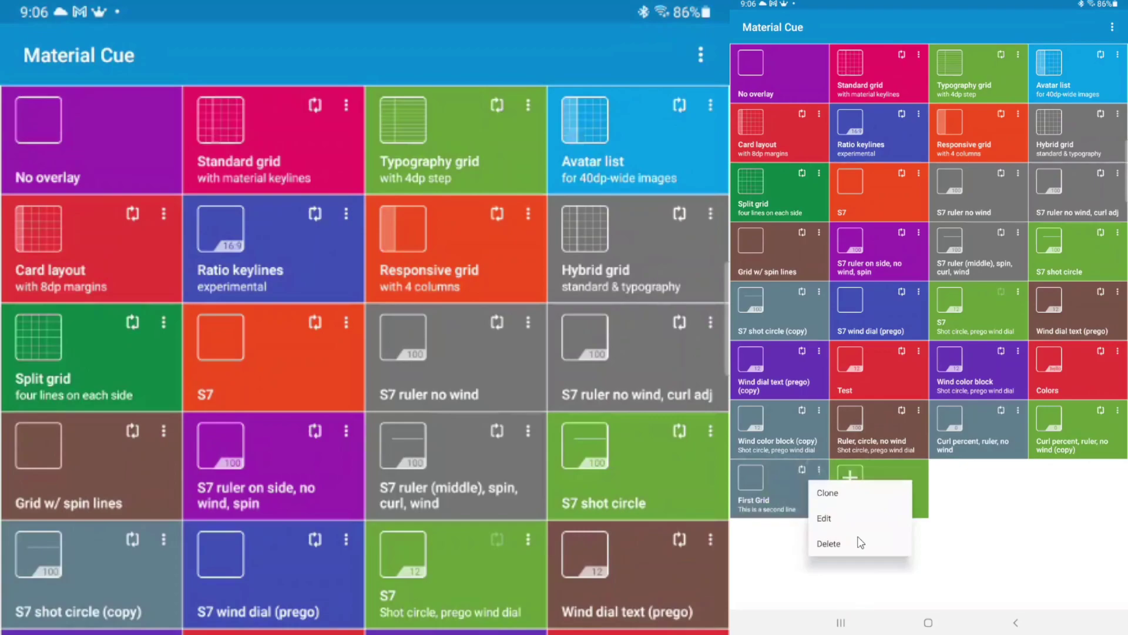
- Add '//this is a second comment line' below the first comment, save, and show the tile's options
{"action": "left_click", "coordinate": [832, 519]}
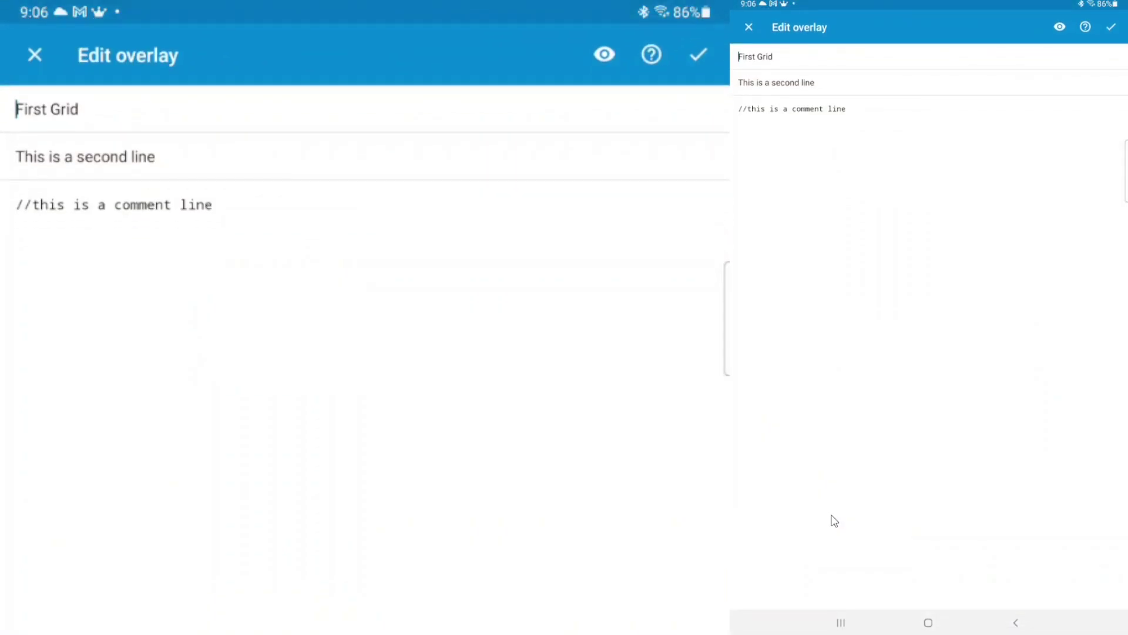
{"action": "left_click", "coordinate": [242, 207]}
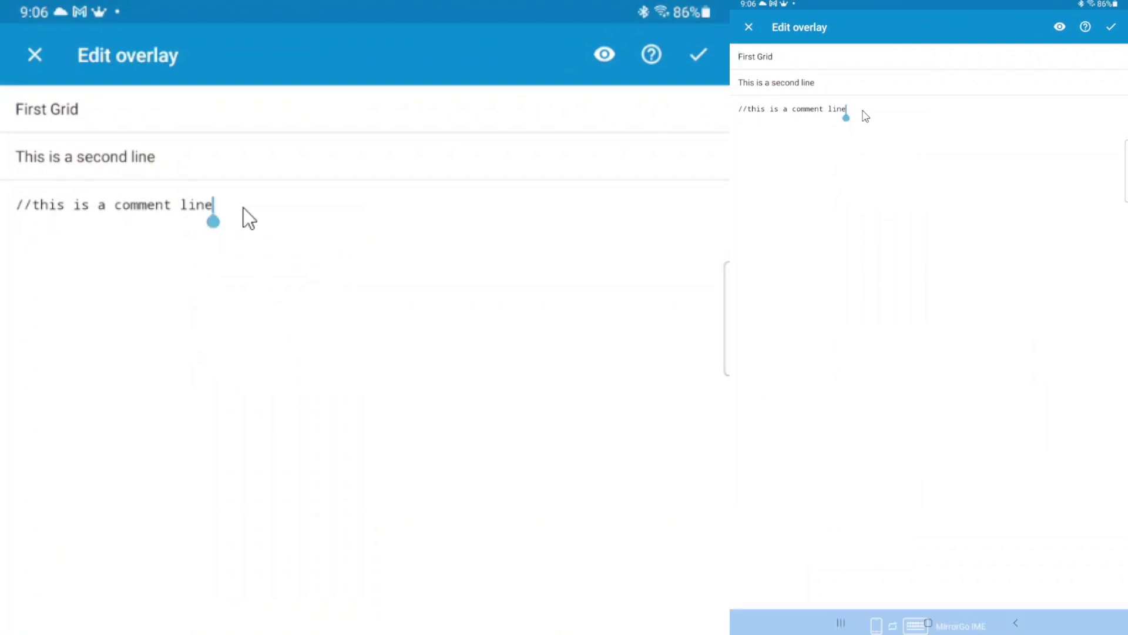
{"action": "key", "text": "Return"}
{"action": "type", "text": "//this is"}
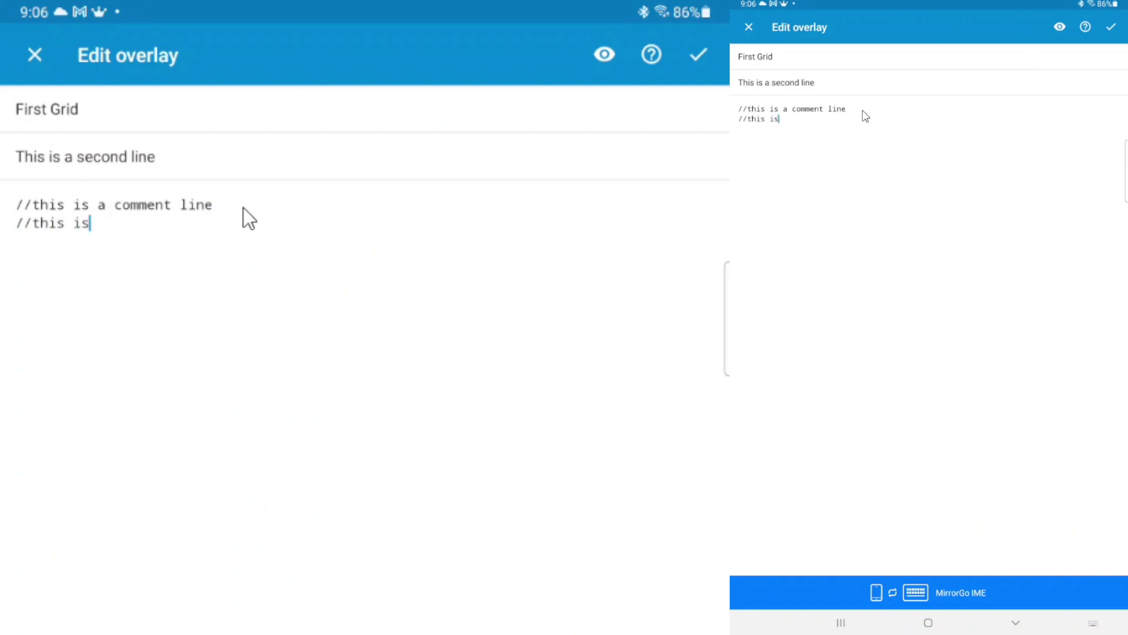
{"action": "type", "text": " a second com"}
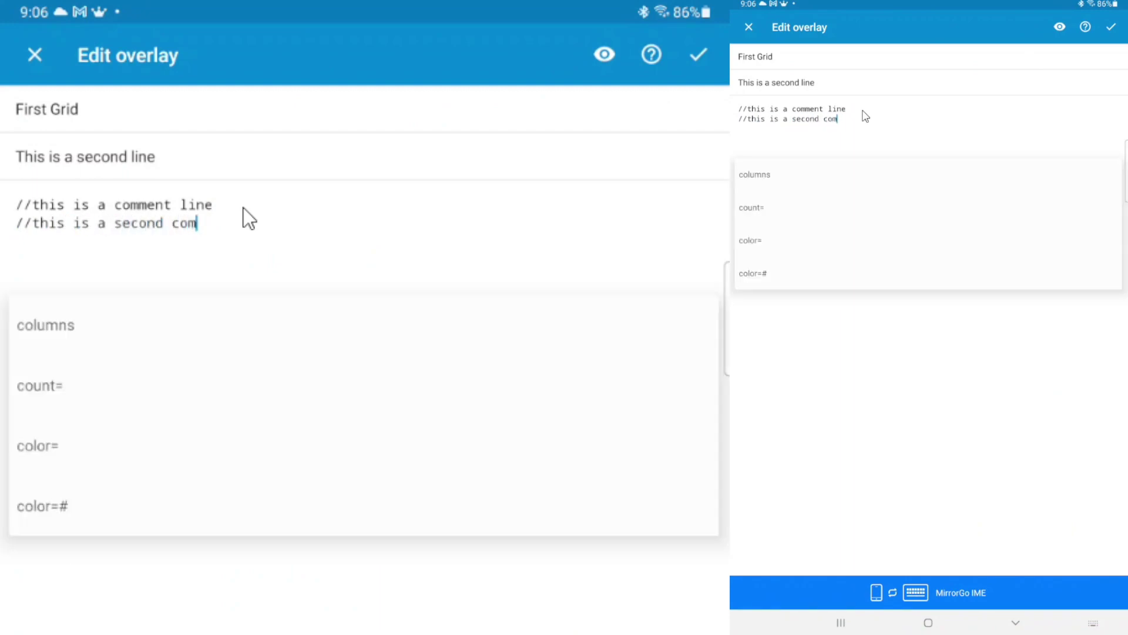
{"action": "type", "text": "ment line"}
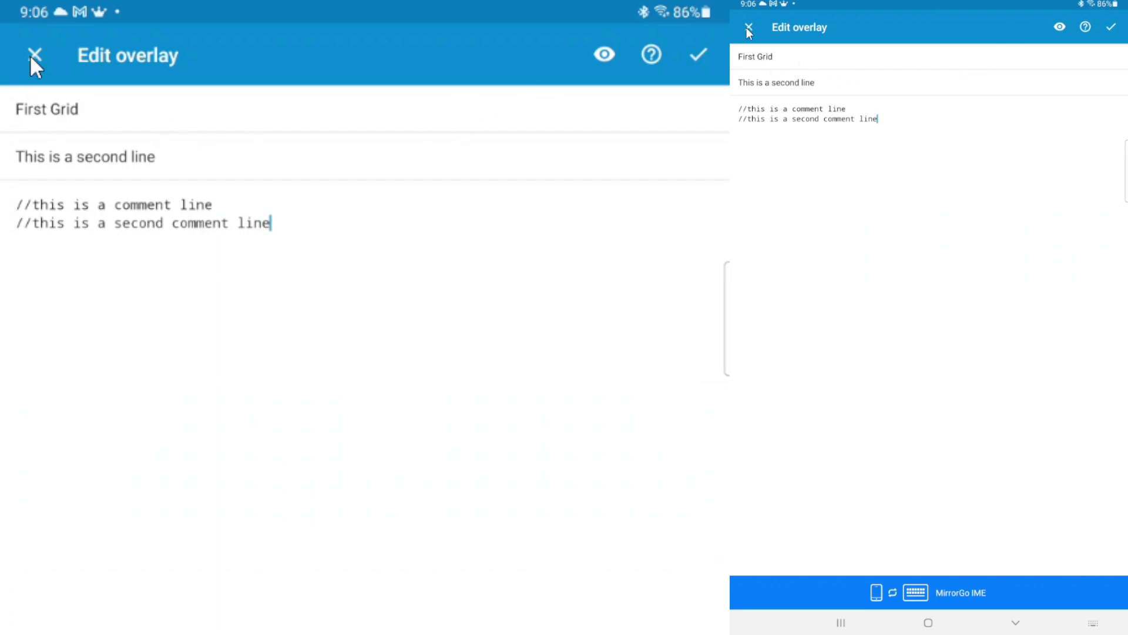
{"action": "left_click", "coordinate": [706, 54]}
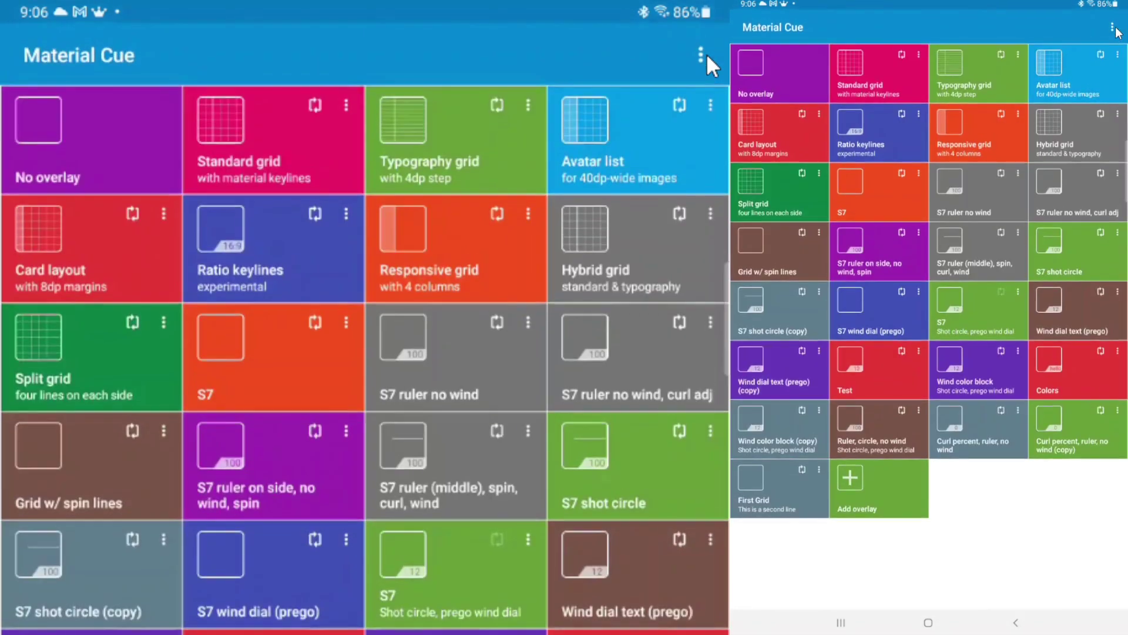
{"action": "left_click", "coordinate": [819, 470]}
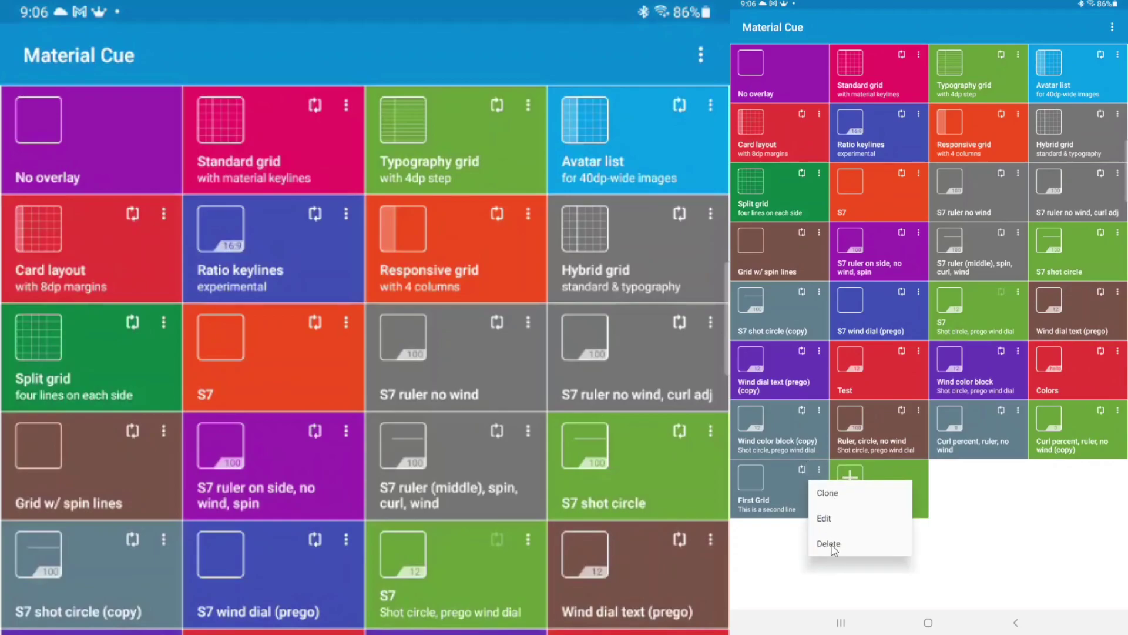